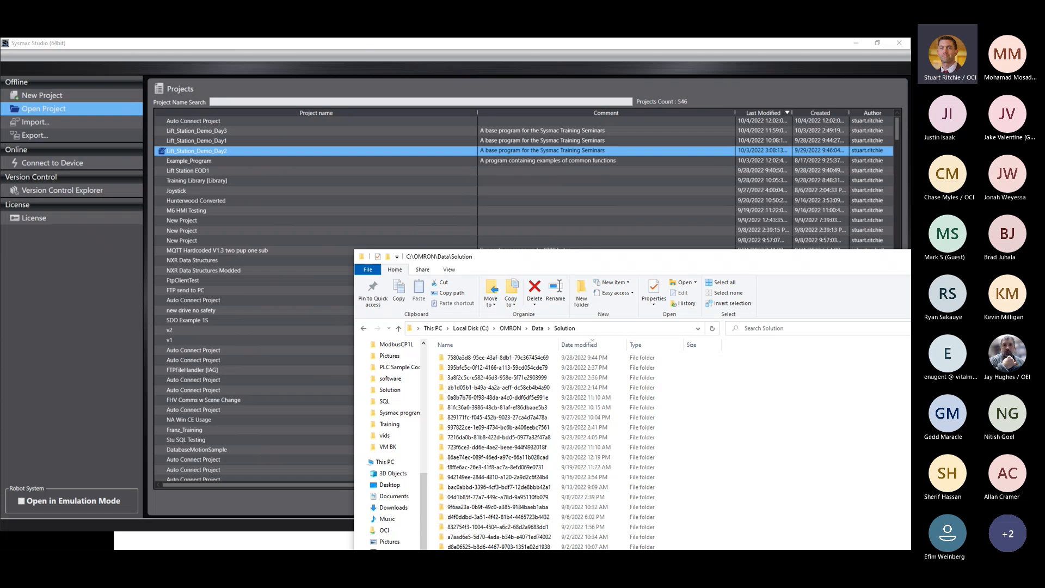
Step: Look through the project folders stored in C:\OMRON\Data\Solution
left_click_drag(451, 261, 287, 94)
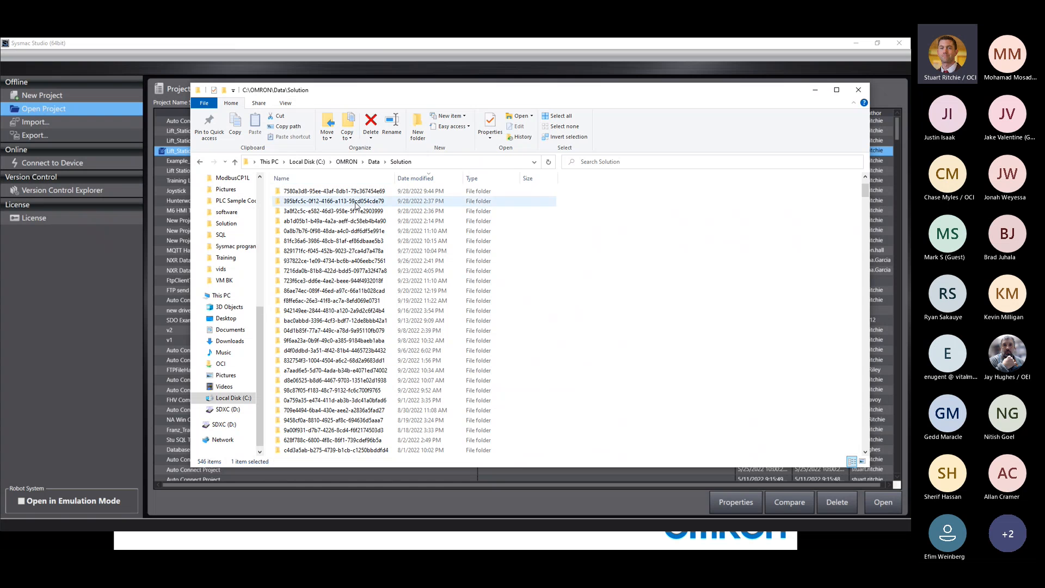
left_click(317, 193)
left_click(318, 211)
left_click(320, 223)
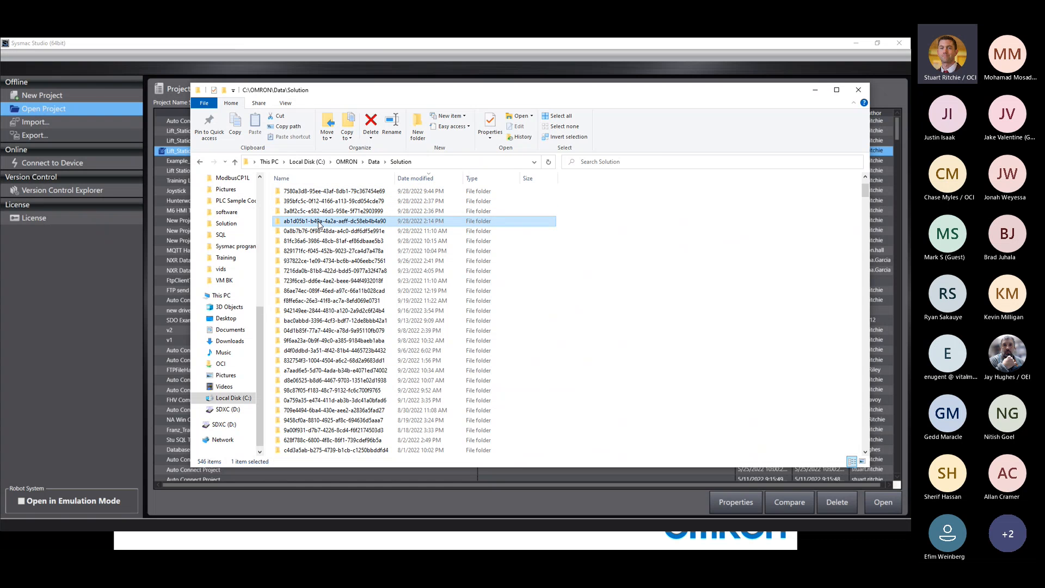
Step: Switch to Sysmac Studio and examine the project import dialog with Example_Program.smc2 selected, leaving without importing it
left_click(228, 49)
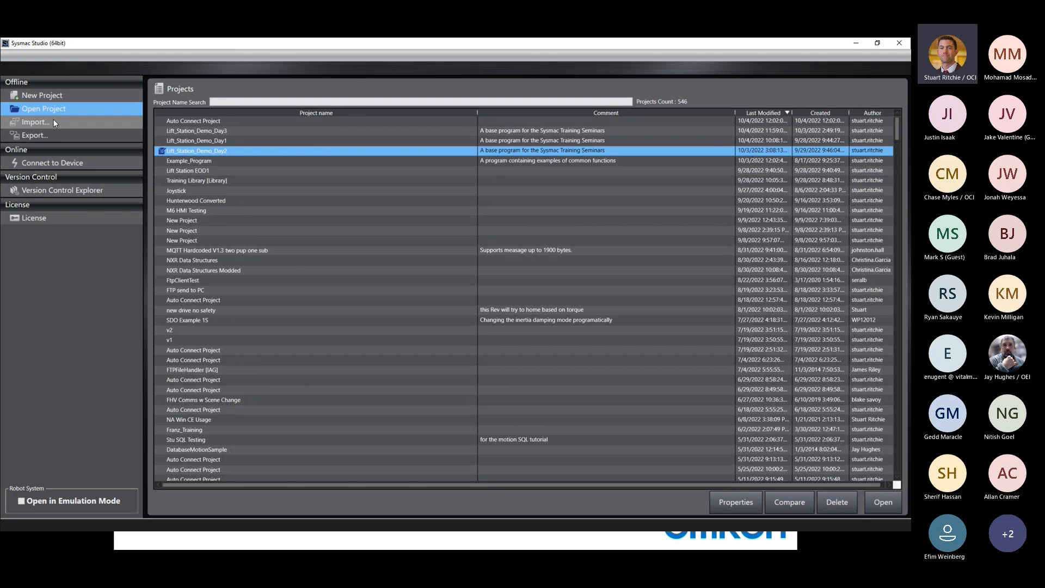
left_click(39, 122)
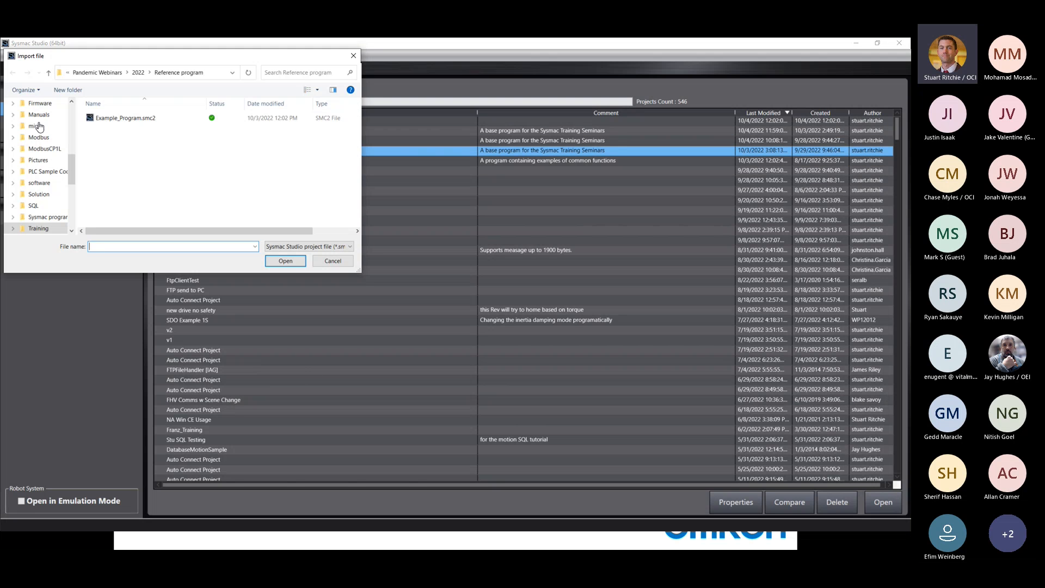
left_click(145, 119)
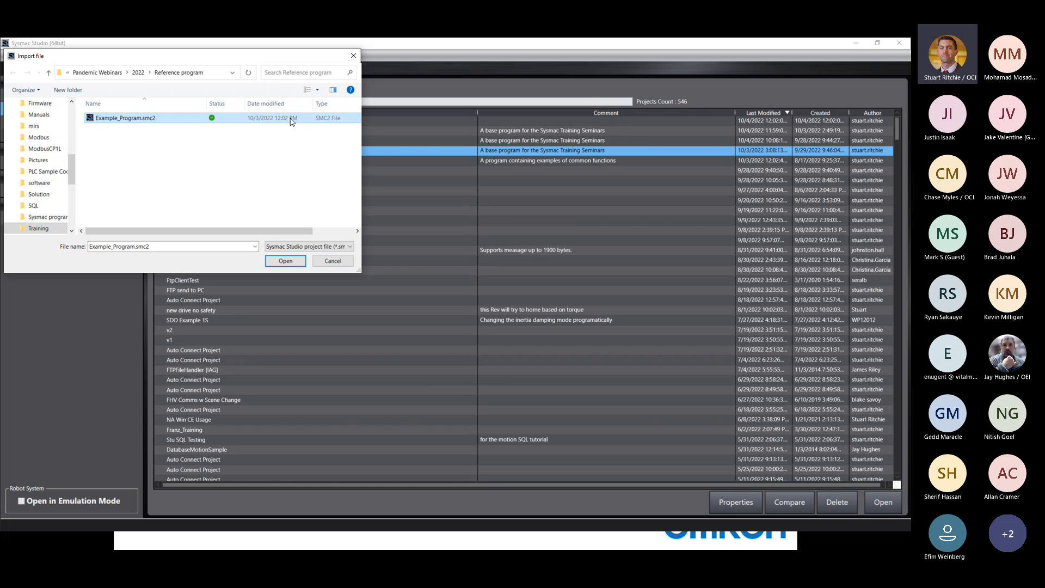
left_click(333, 261)
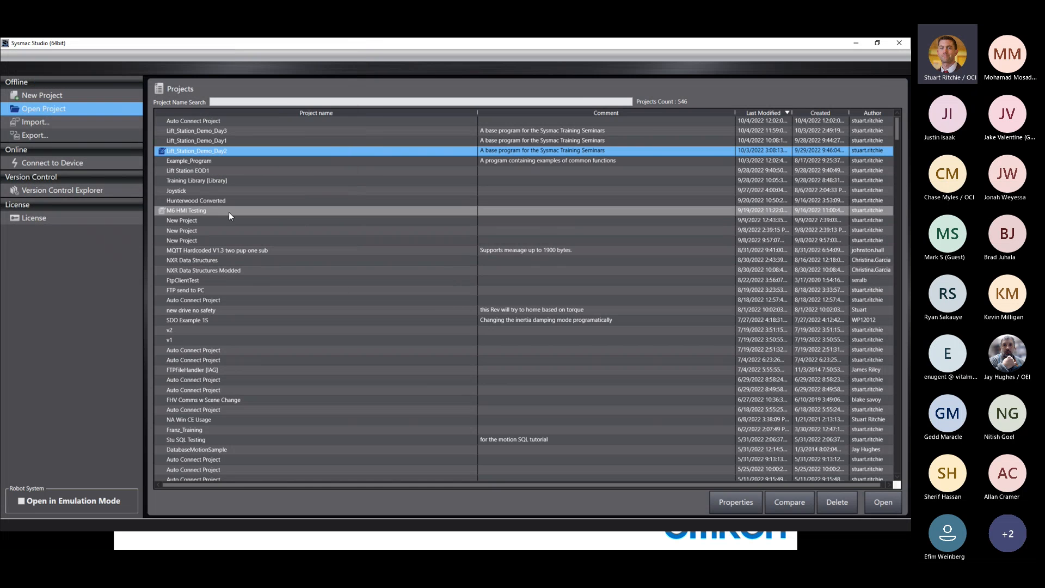
Step: Examine the export dialog and its file options for a New Project entry, leaving without exporting
left_click(213, 221)
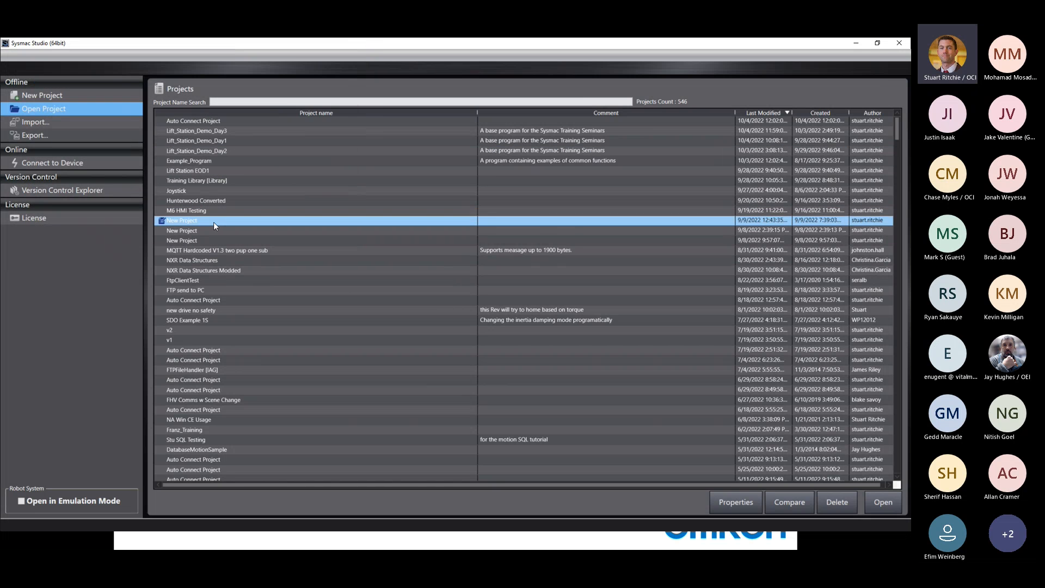
left_click(26, 135)
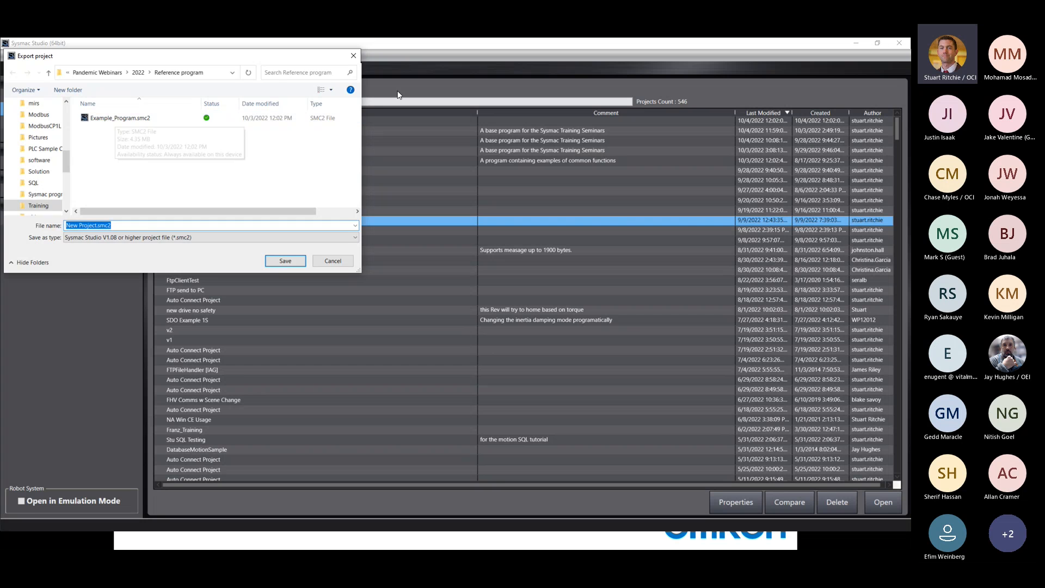
left_click(321, 260)
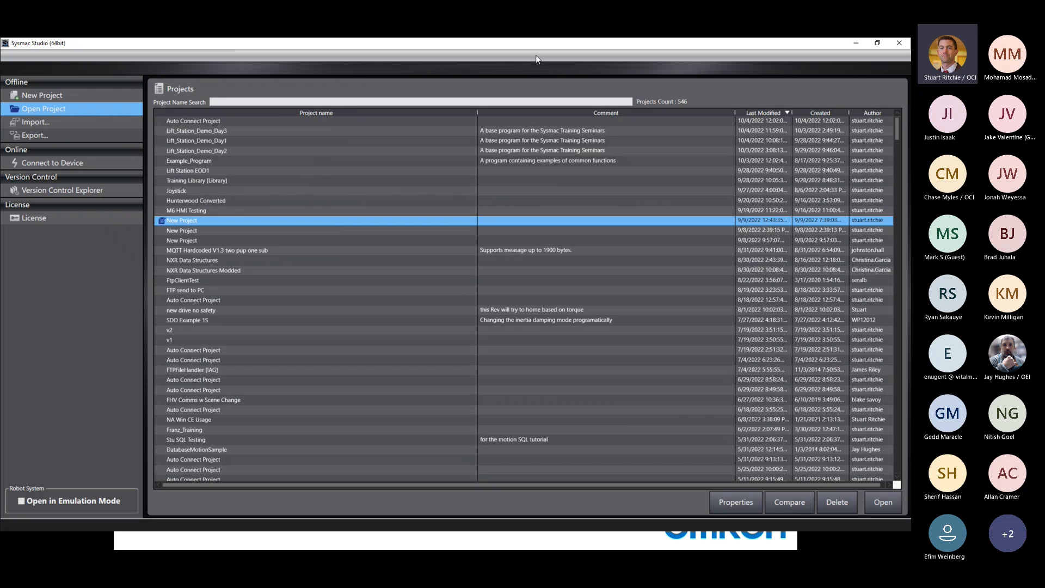
Step: Examine which device types can be chosen for an online connection
left_click(53, 164)
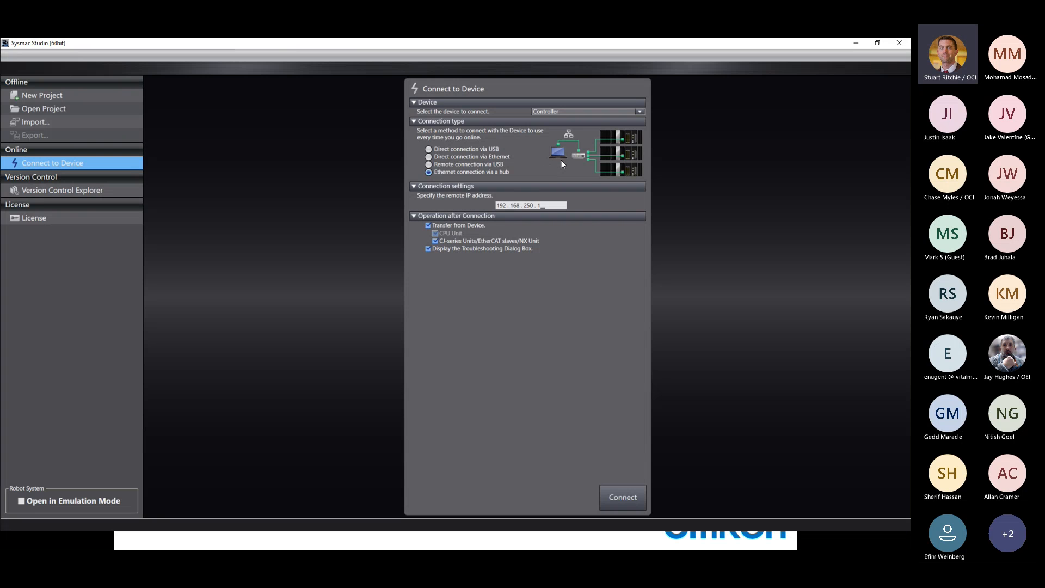
left_click(562, 112)
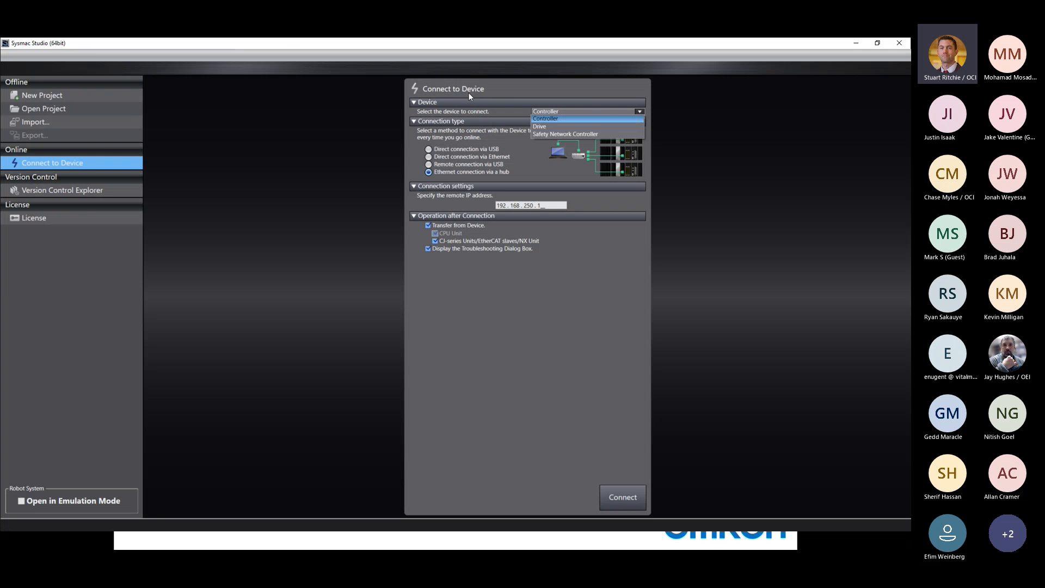
left_click(510, 90)
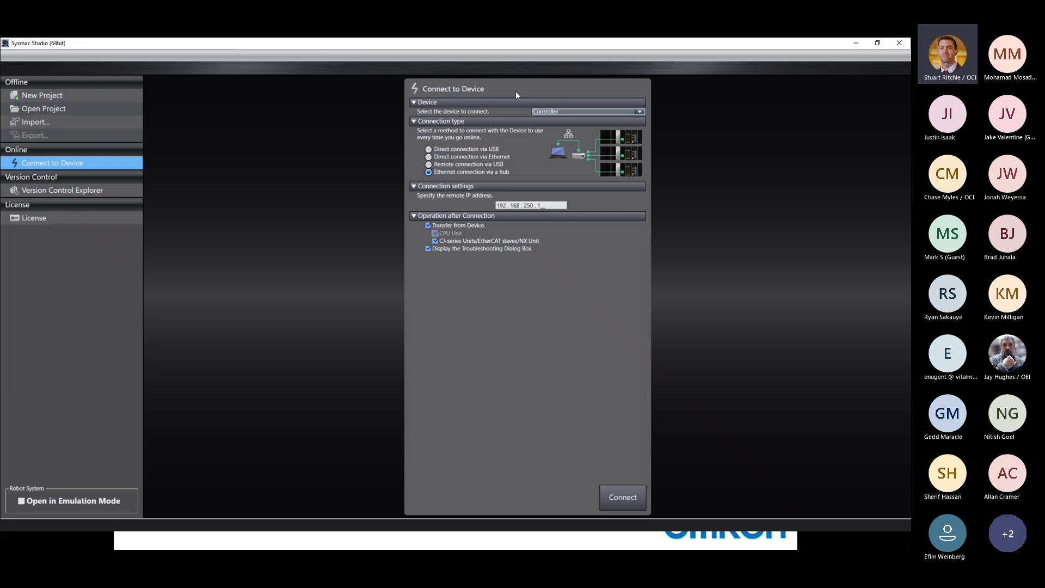
Step: Try the USB and hub connection types and set the connection type to Direct connection via Ethernet
left_click(457, 150)
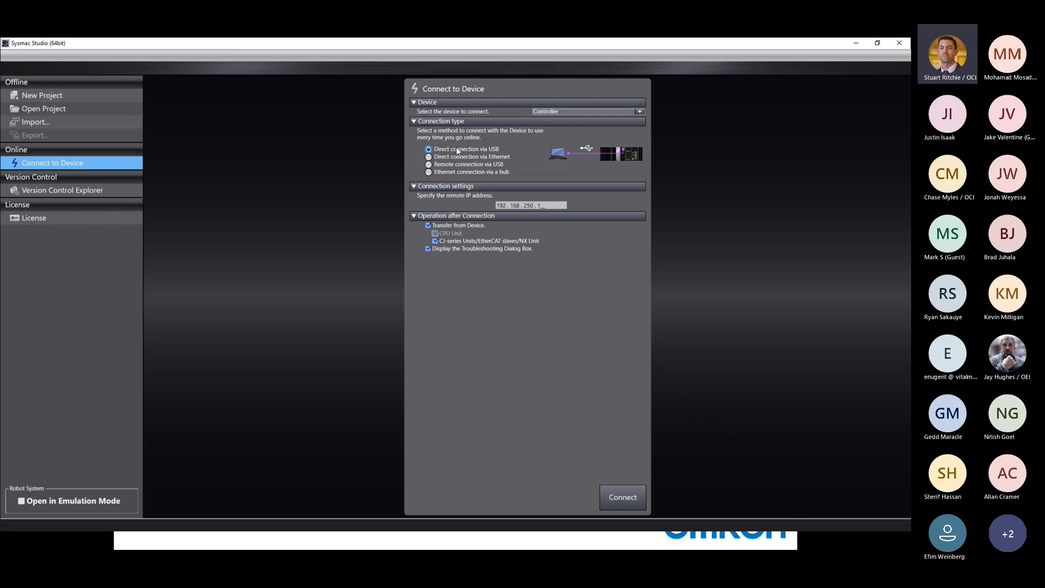
left_click(454, 158)
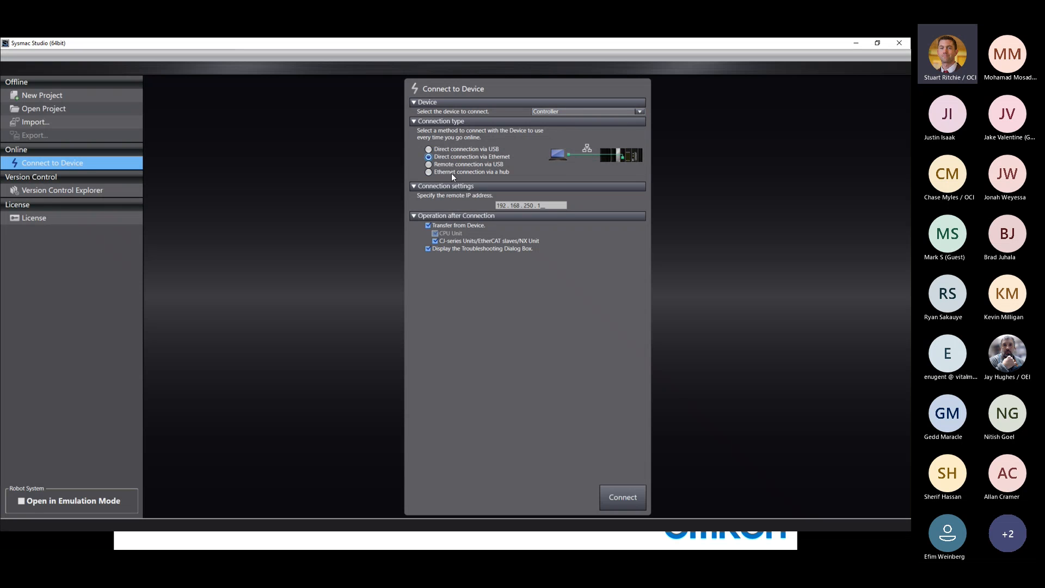
left_click(442, 172)
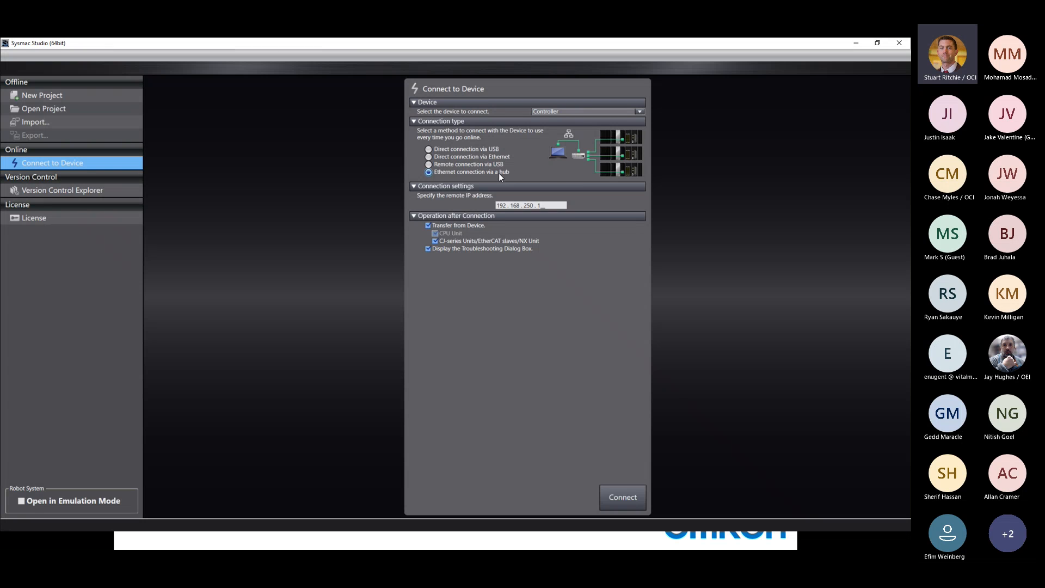
left_click(454, 157)
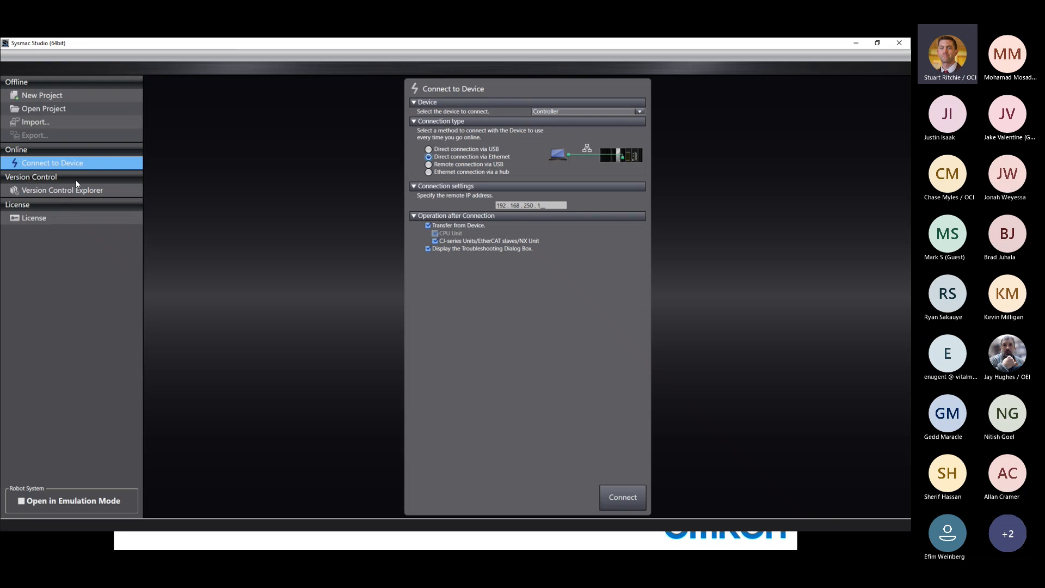
Step: Review the license details and the license registration form, and return to the Sysmac Studio Startup Screen slide
left_click(59, 215)
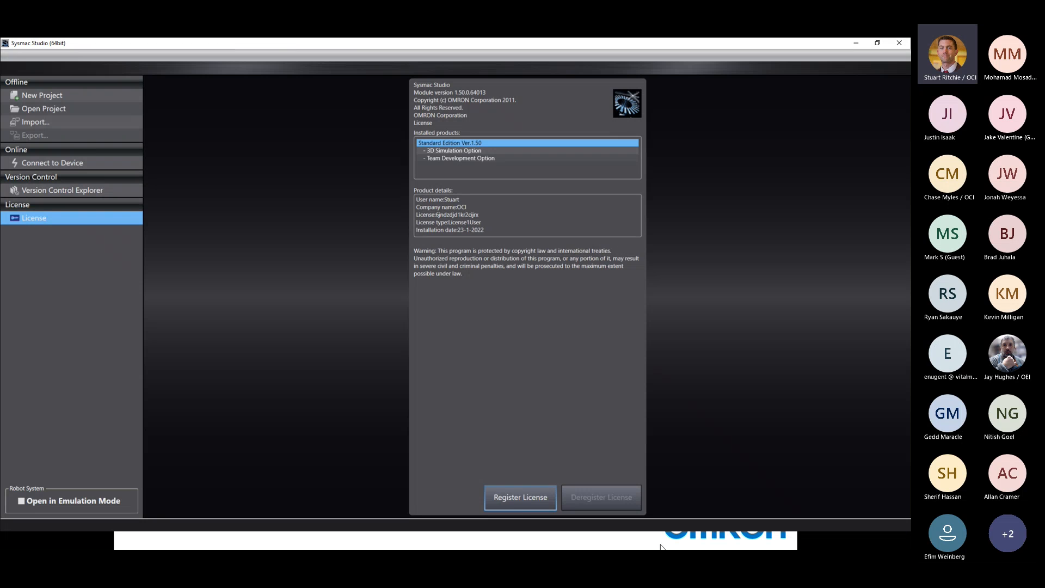
left_click(504, 500)
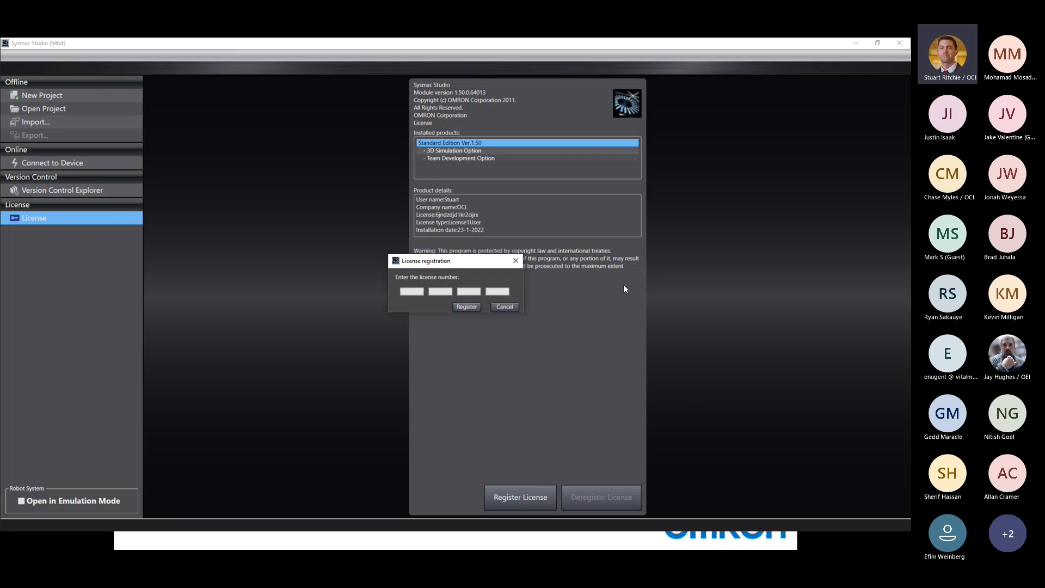
left_click(507, 307)
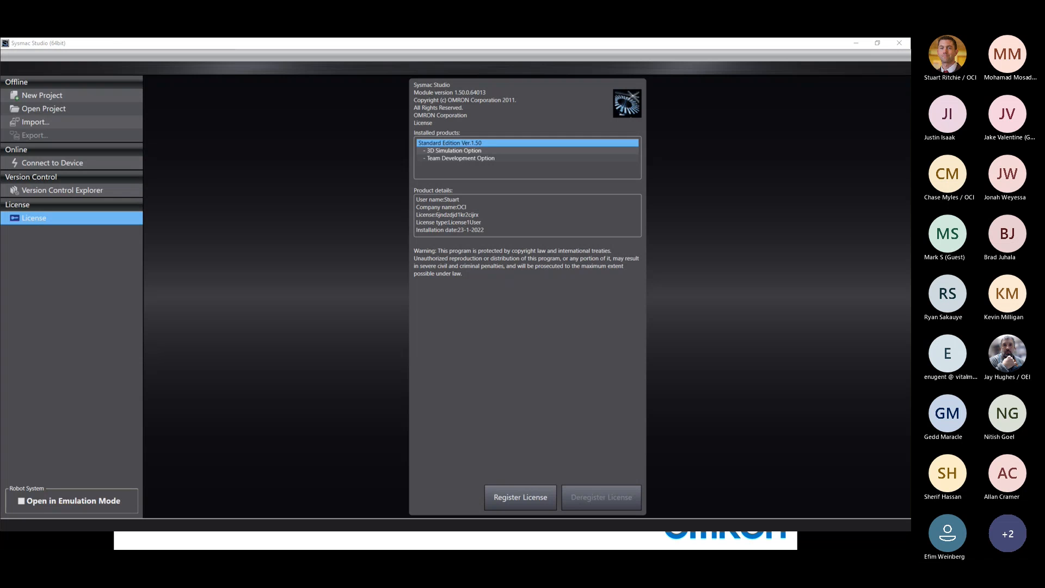
left_click(863, 46)
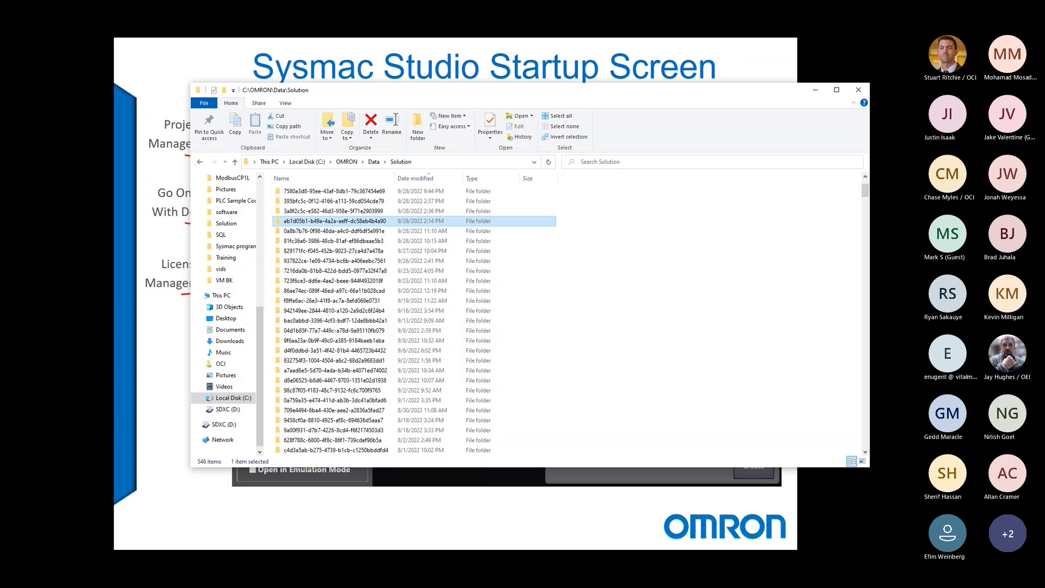
left_click(815, 90)
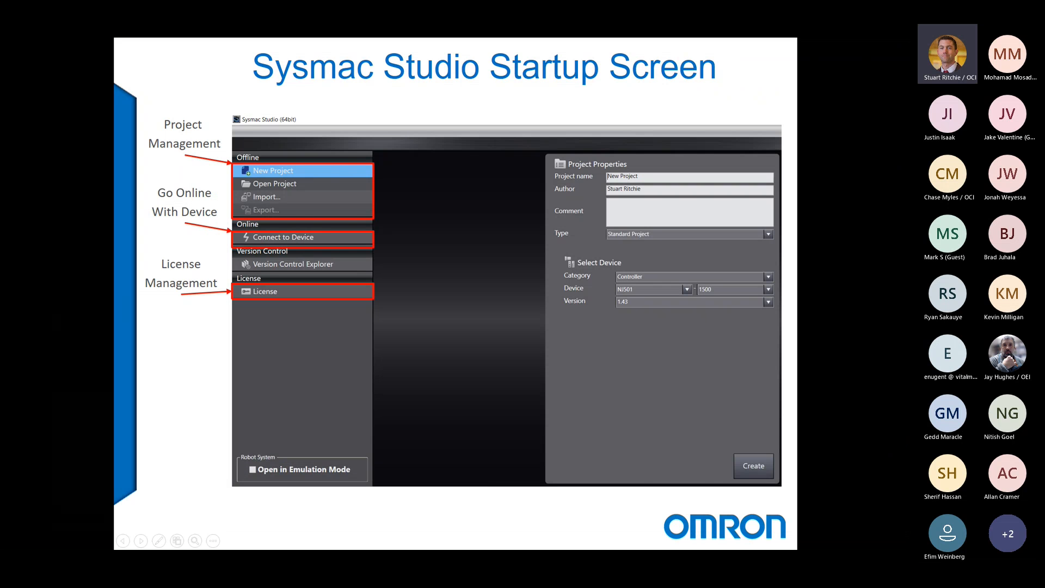
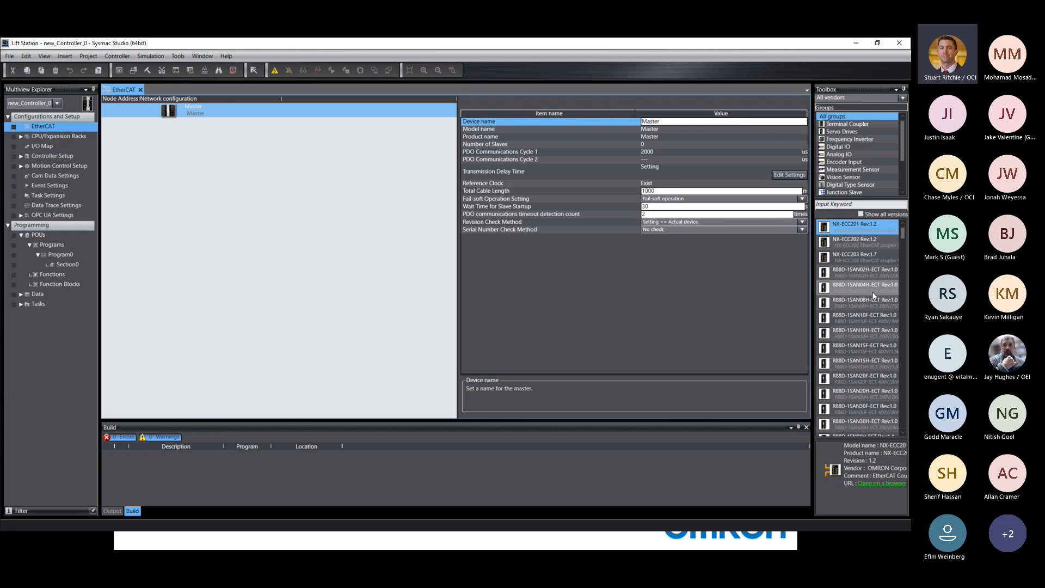
Step: Add the NX-ECC202 Rev:1.2 terminal coupler under the EtherCAT master and open its slave terminal configuration
left_click(837, 125)
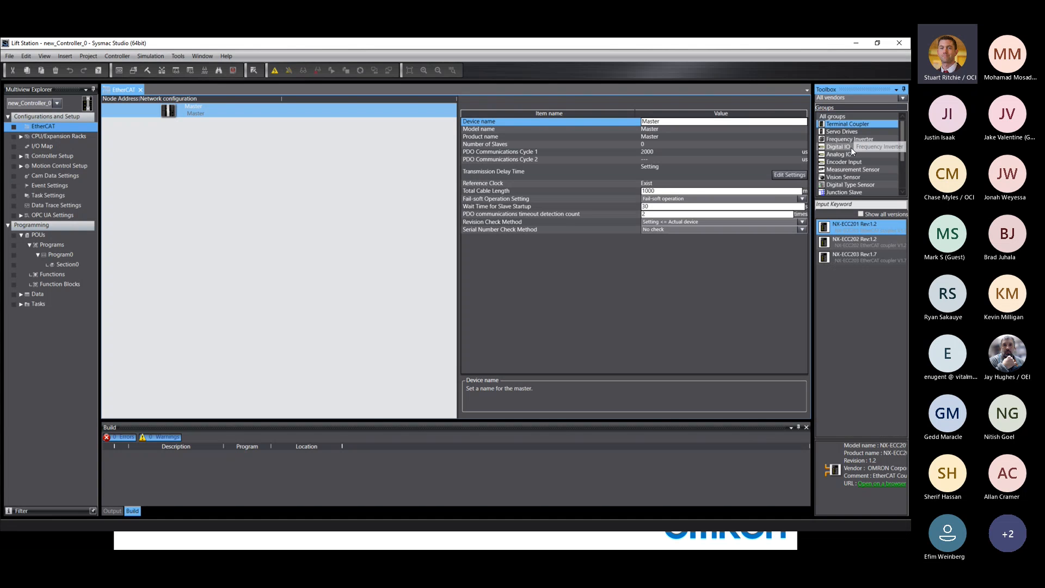
left_click(835, 243)
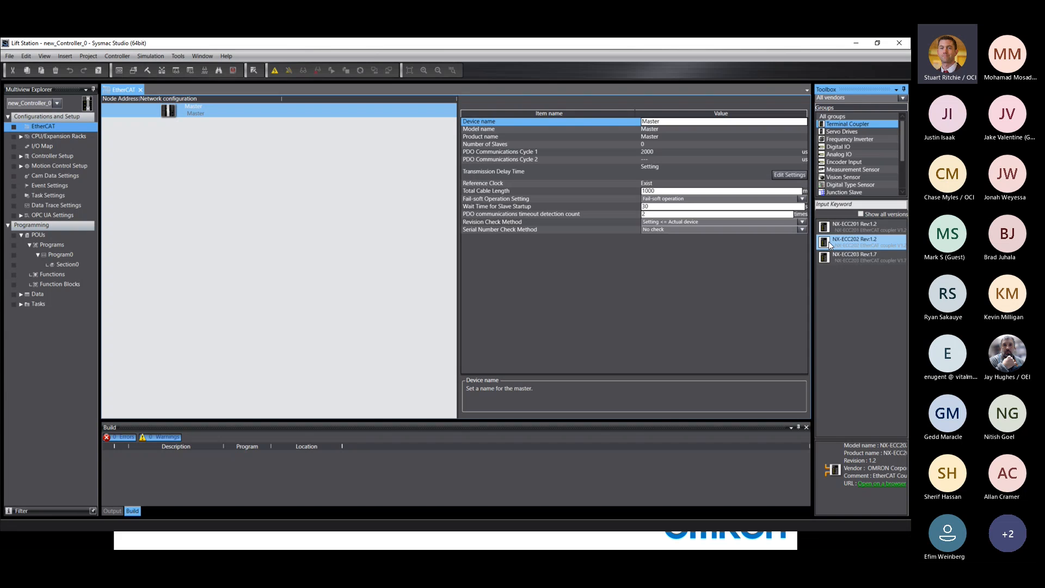
left_click_drag(847, 246, 165, 111)
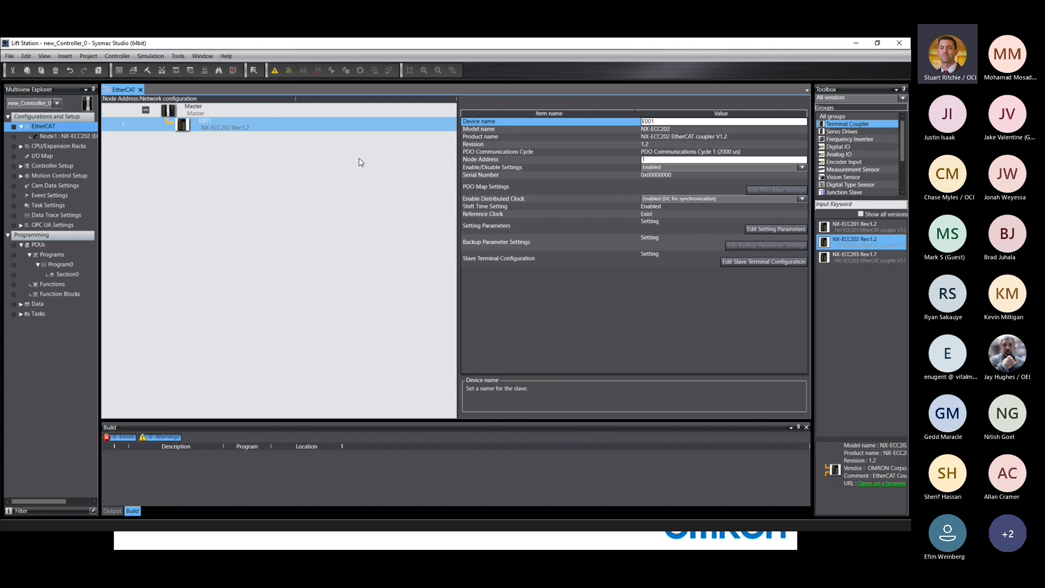
right_click(185, 124)
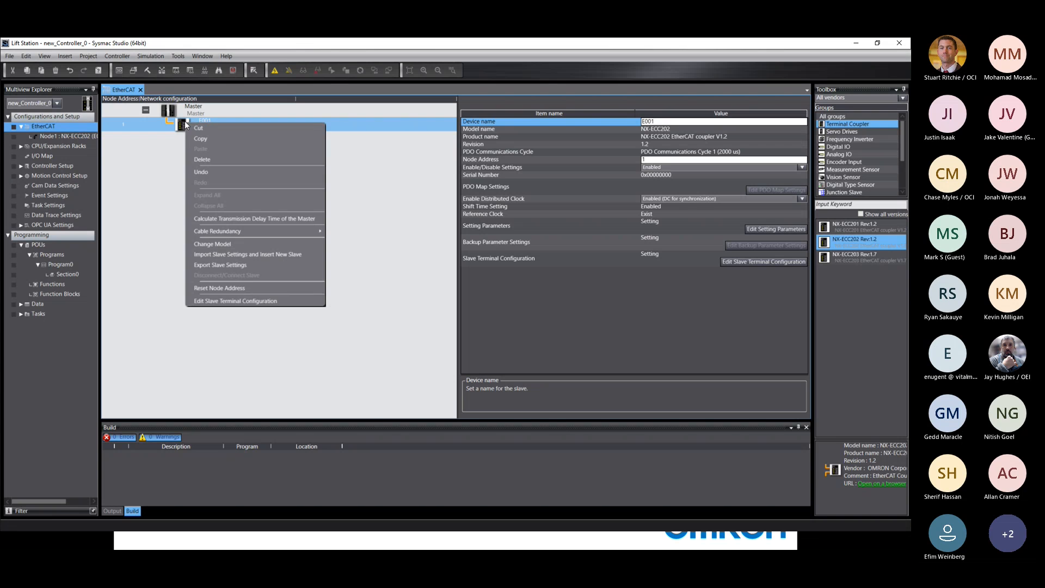
left_click(221, 300)
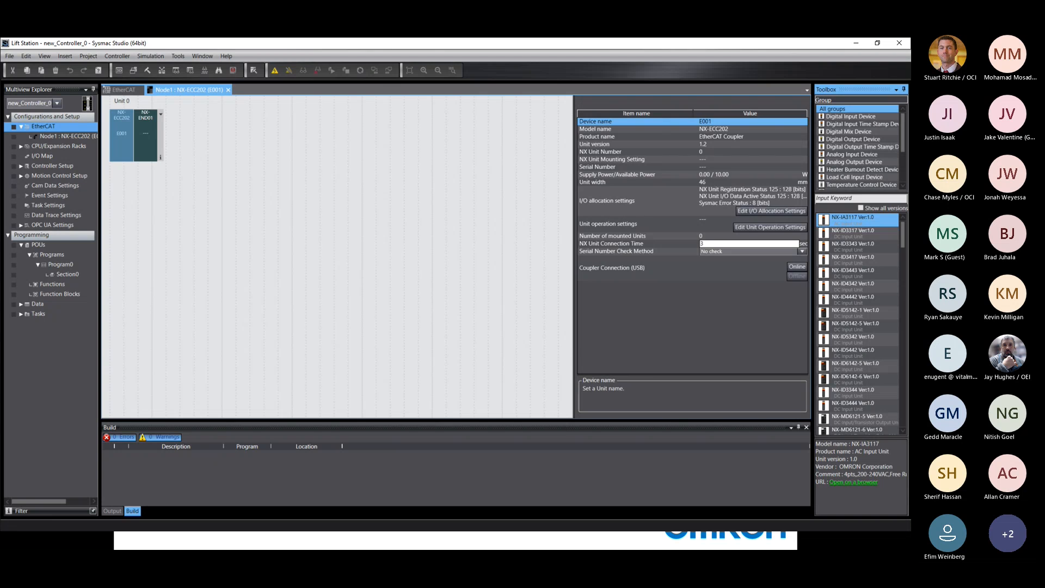
Step: Switch to the presentation and advance past the Add New EtherCAT Device slide
key("alt+Tab")
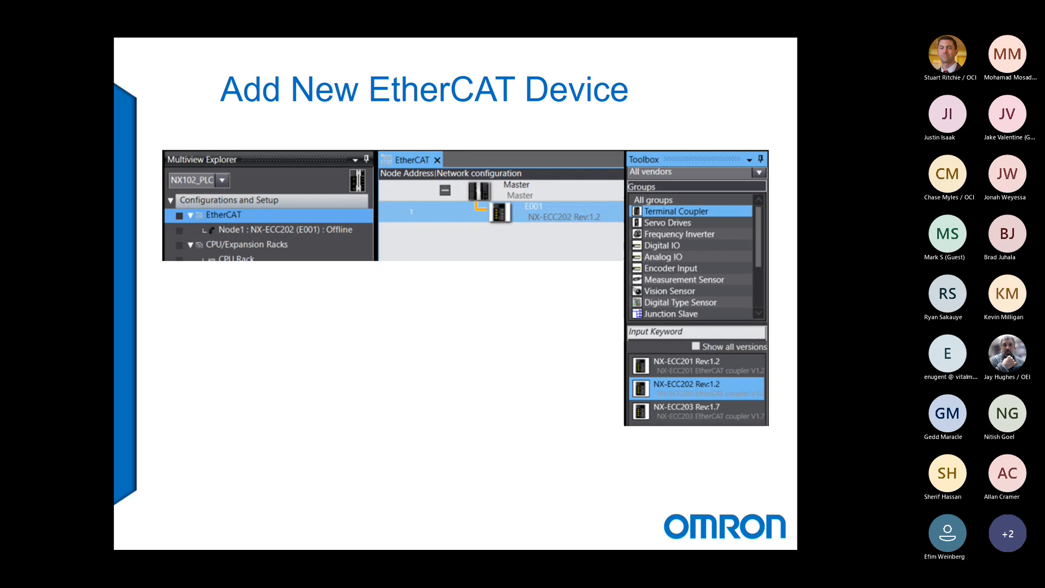
key("Right")
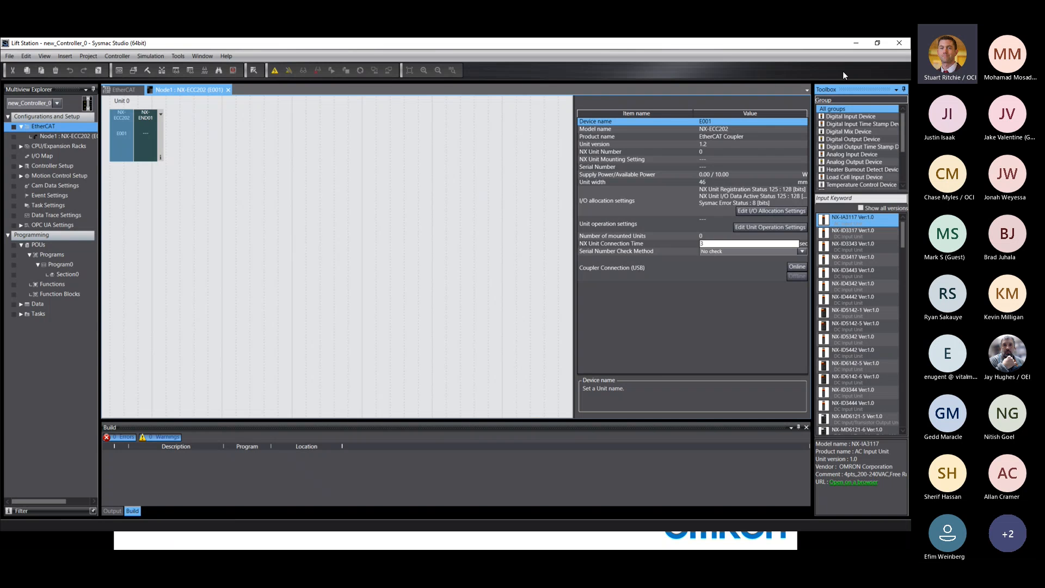
Step: Add an NX-IA3117 input unit, an NX-OC2633 relay output unit and an NX-AD2203 analog input unit after the coupler, in that order
left_click(838, 117)
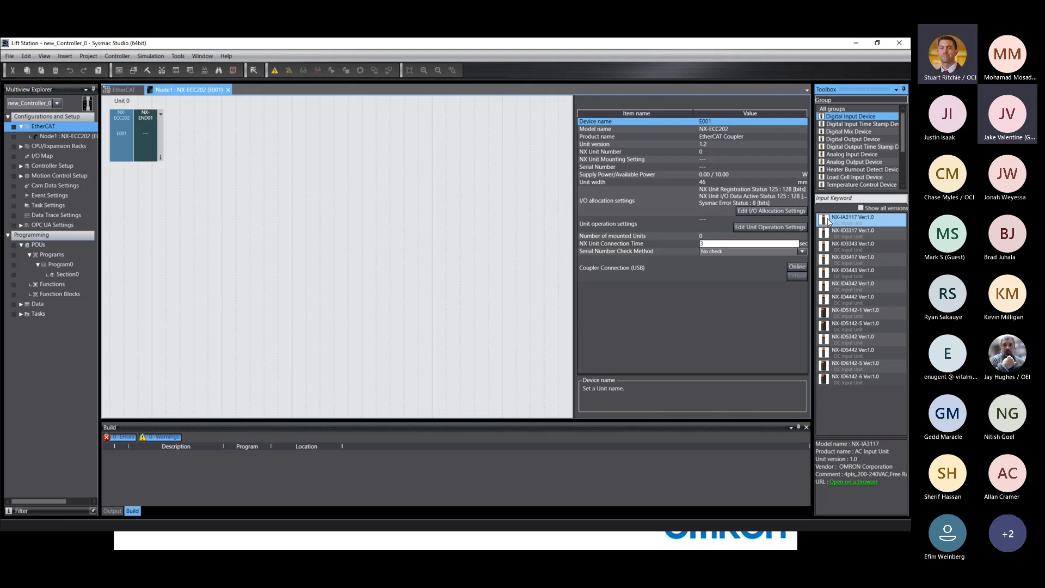
left_click_drag(829, 221, 135, 142)
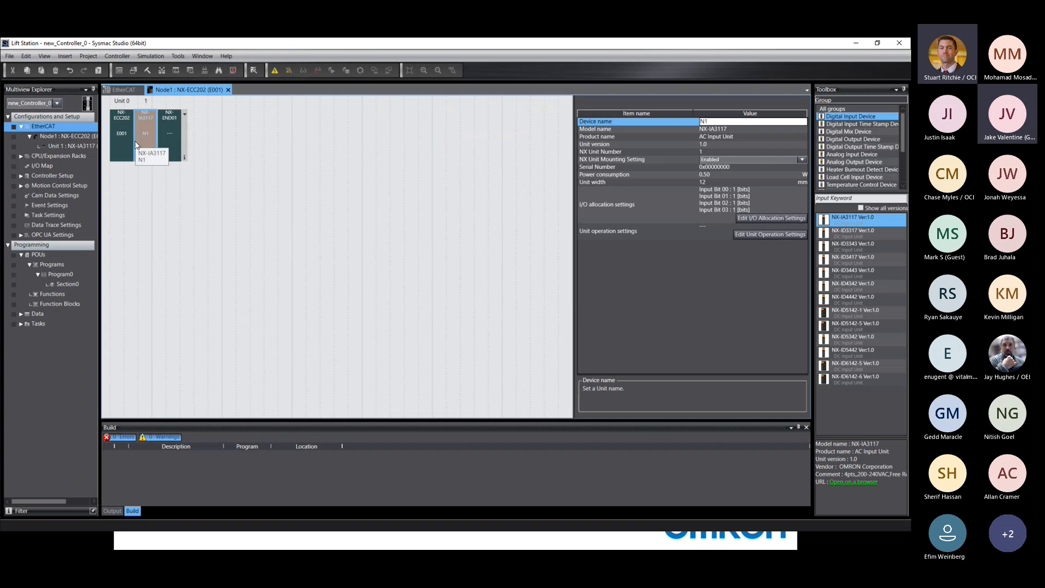
left_click(848, 140)
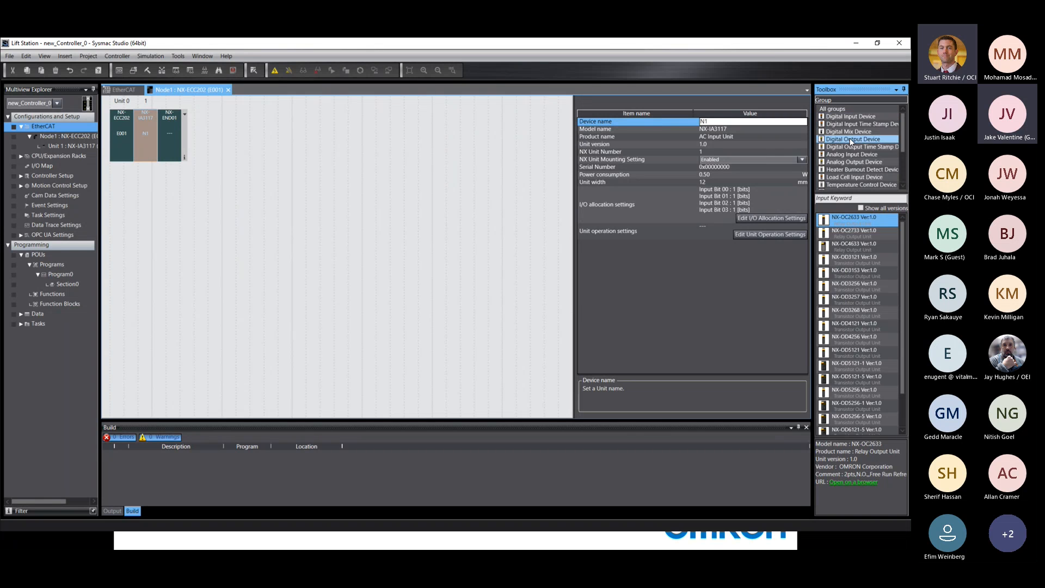
left_click_drag(825, 222, 160, 151)
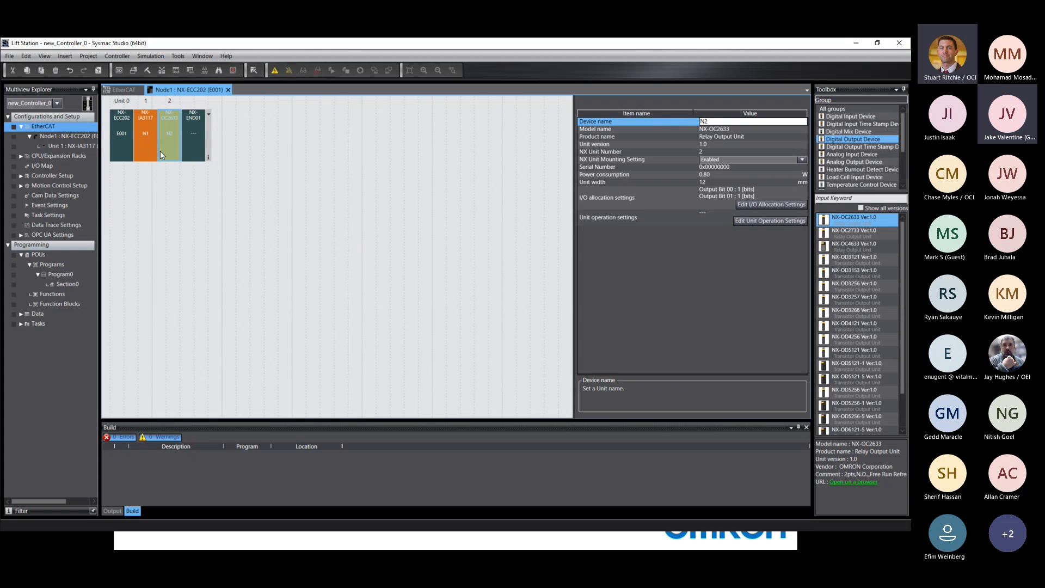
left_click(841, 155)
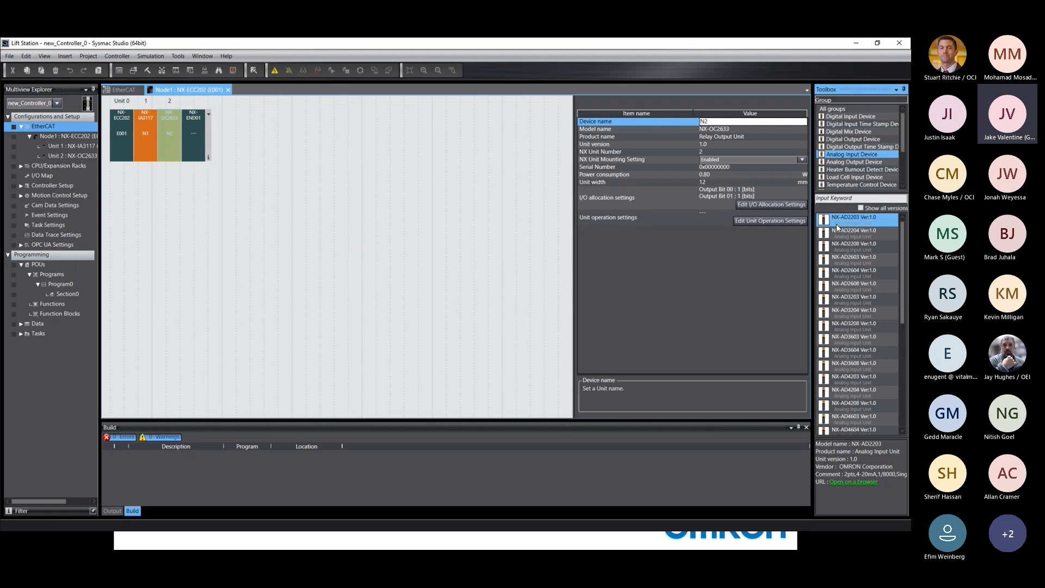
left_click_drag(828, 223, 181, 135)
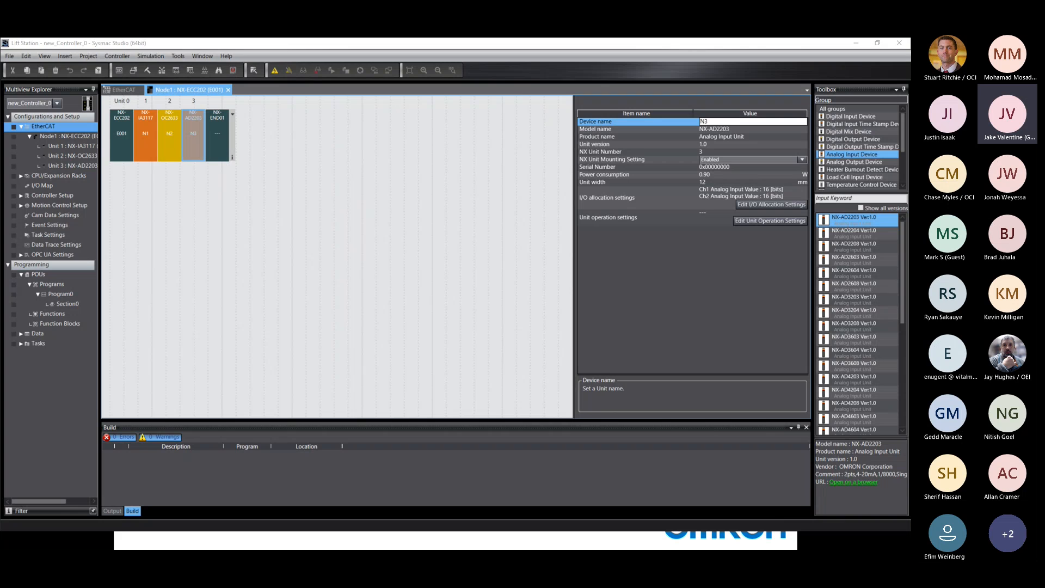
Step: Open the local CPU rack configuration and add an NX-IA3117 input unit followed by an NX-OC2633 relay output unit after the controller
left_click(20, 176)
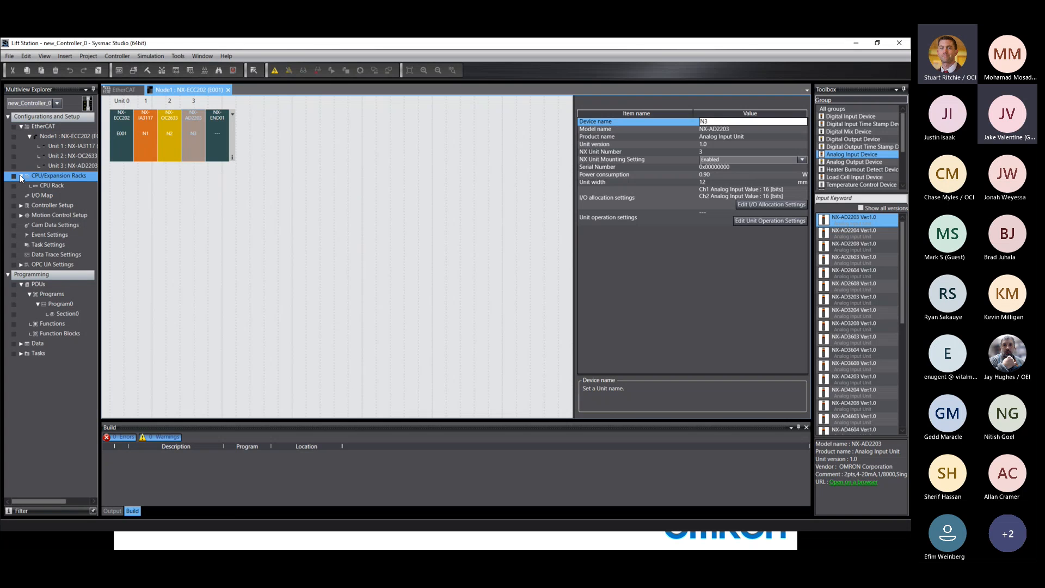
double_click(49, 186)
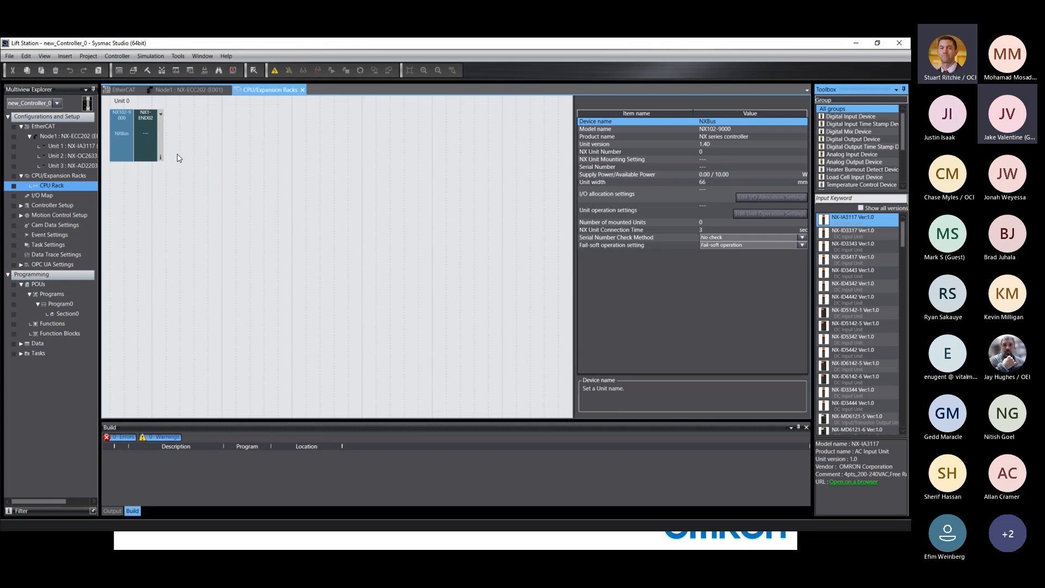
left_click(848, 117)
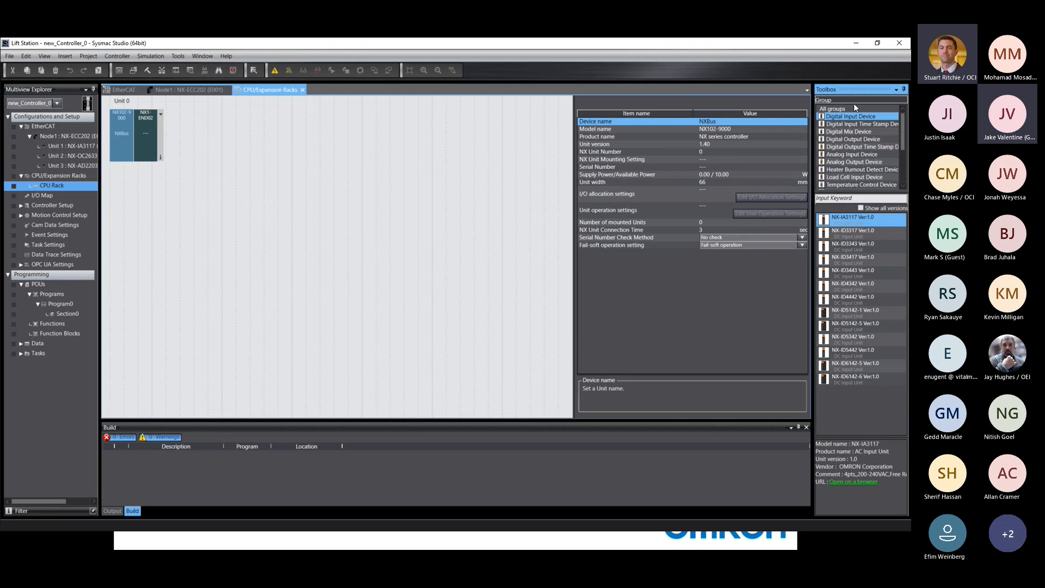
left_click_drag(838, 219, 132, 145)
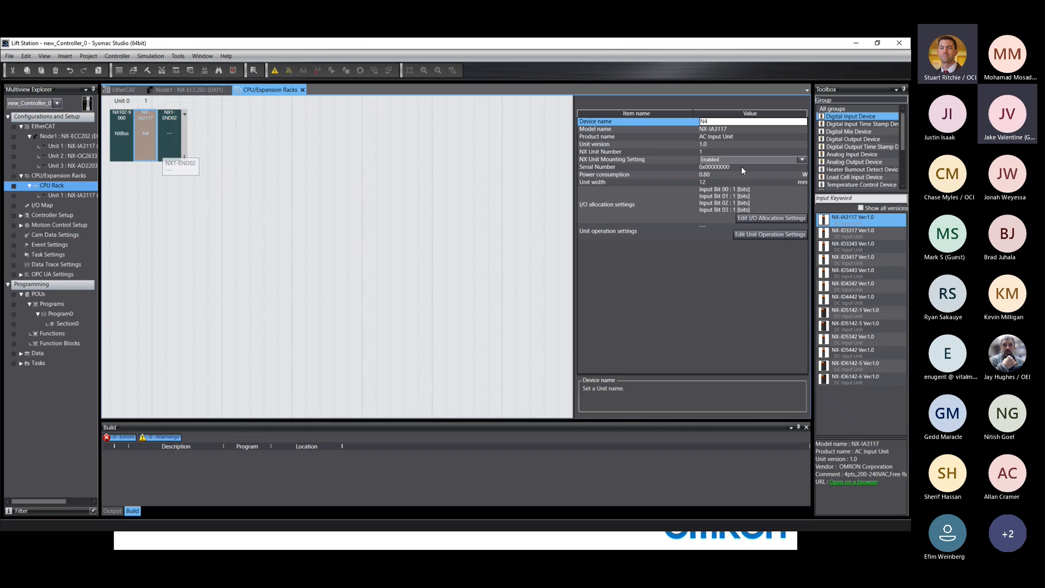
left_click(858, 139)
left_click_drag(831, 219, 154, 140)
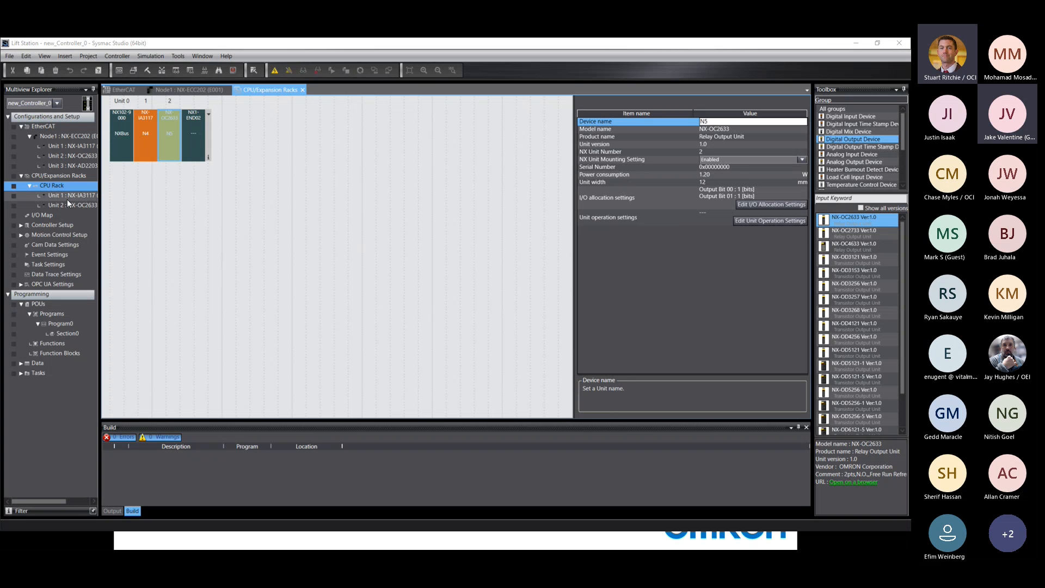
Step: Return to the presentation and advance from the Add IO Cards slide to the IO Mapping slide
left_click(856, 43)
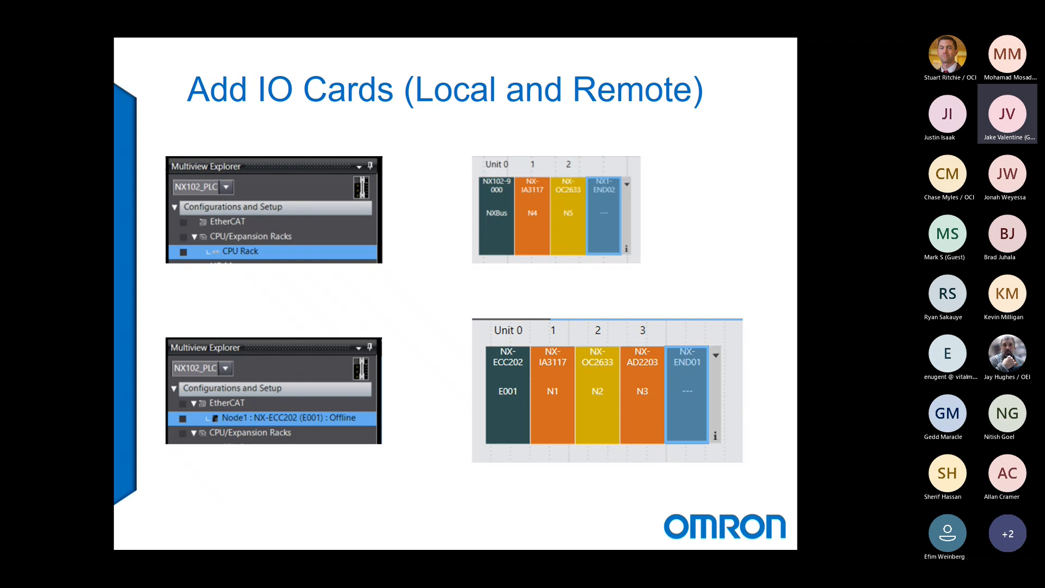
key("Right")
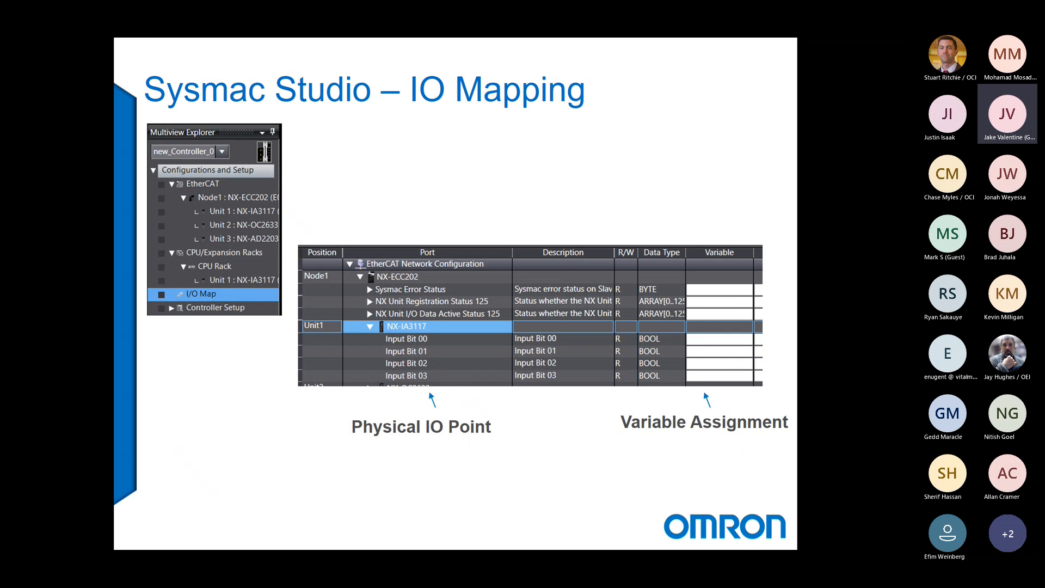